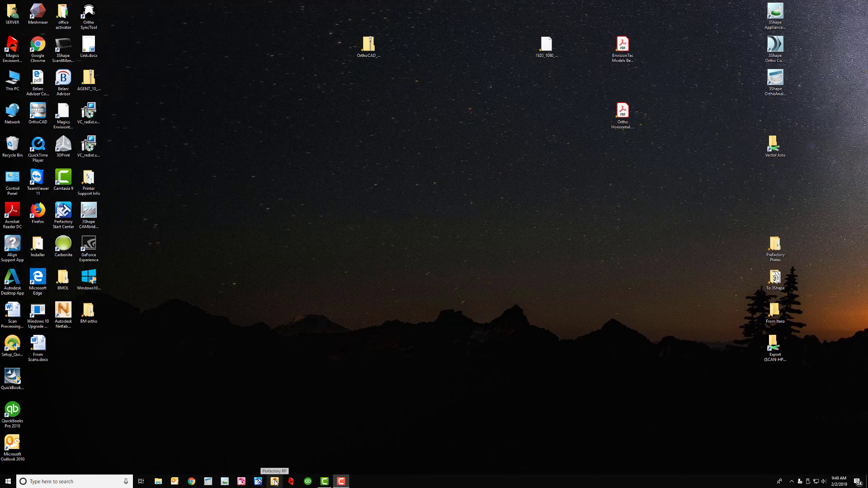
Step: Open Perfactory RP and create a new scene with the BS_Vector3SP_EModelLight_LI_10mmPerSec 100um 0073 build style
{"action": "left_click", "coordinate": [275, 481]}
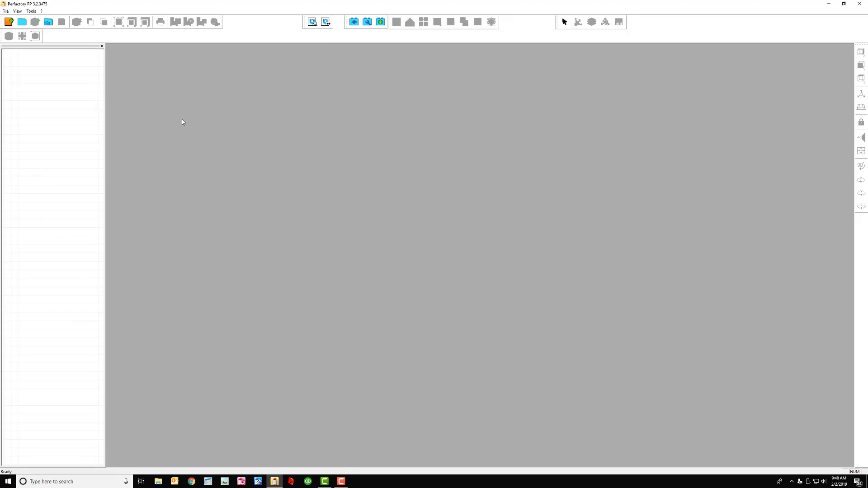
{"action": "left_click", "coordinate": [8, 23]}
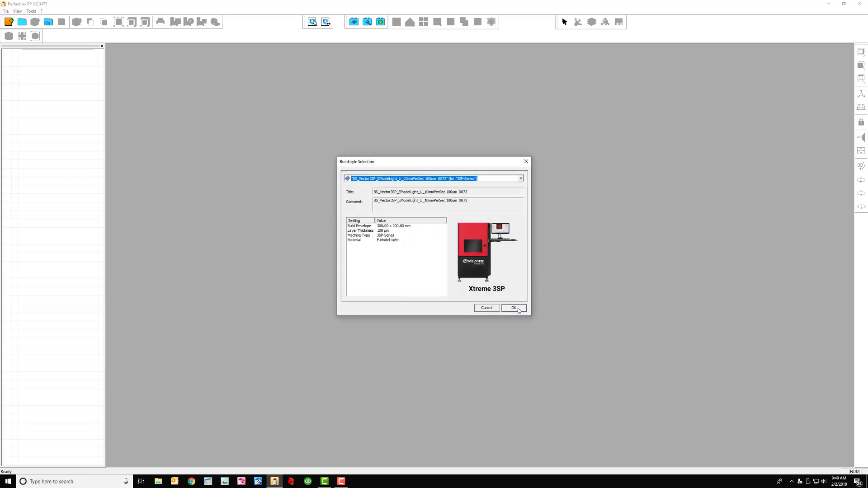
{"action": "left_click", "coordinate": [515, 308]}
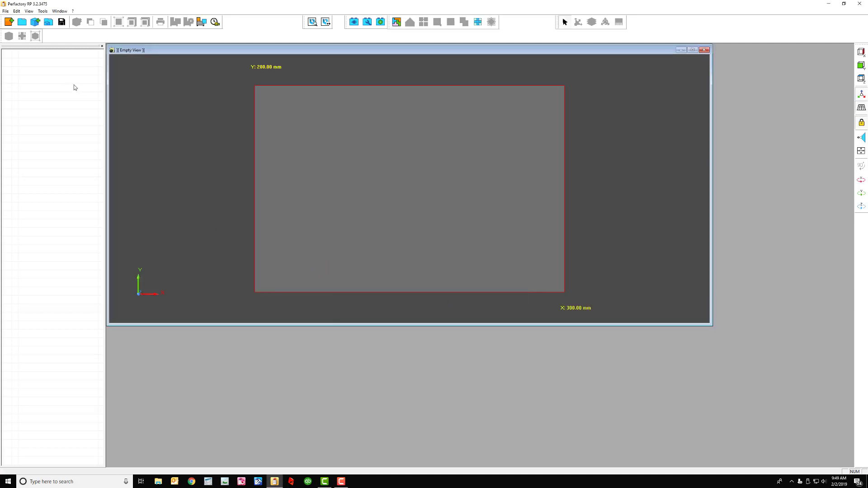
Step: Load all STL files from the Export > Vector network folder as 3D models placed at origin, applying the settings to all
{"action": "left_click", "coordinate": [36, 22]}
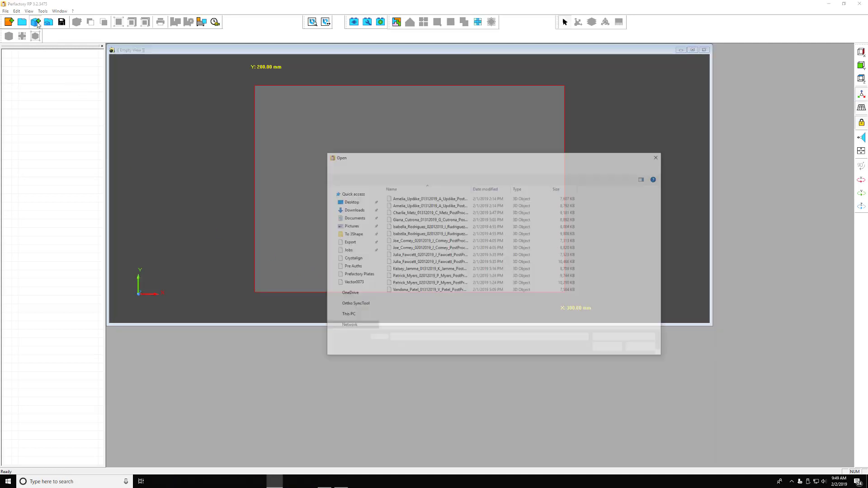
{"action": "left_click_drag", "start_coordinate": [402, 304], "coordinate": [400, 196]}
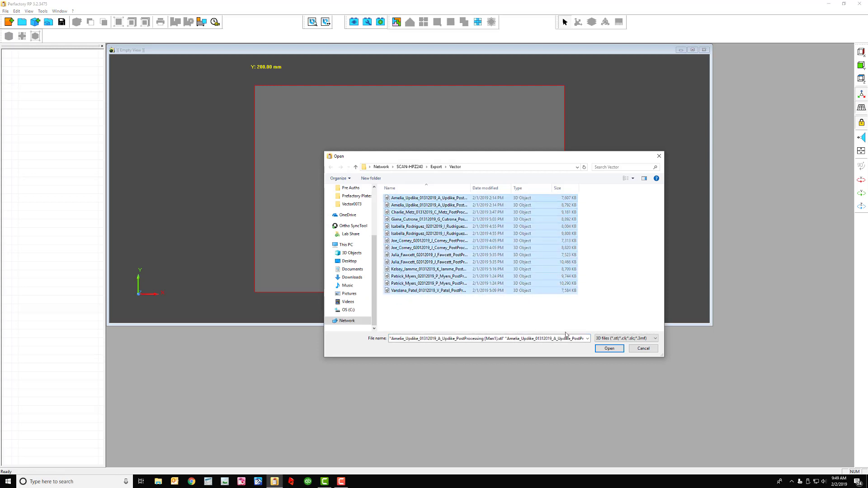
{"action": "left_click", "coordinate": [613, 348]}
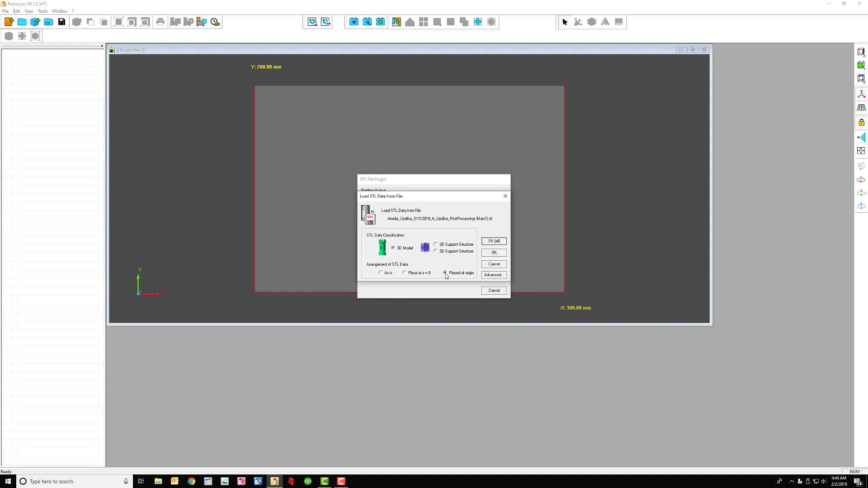
{"action": "left_click", "coordinate": [494, 243]}
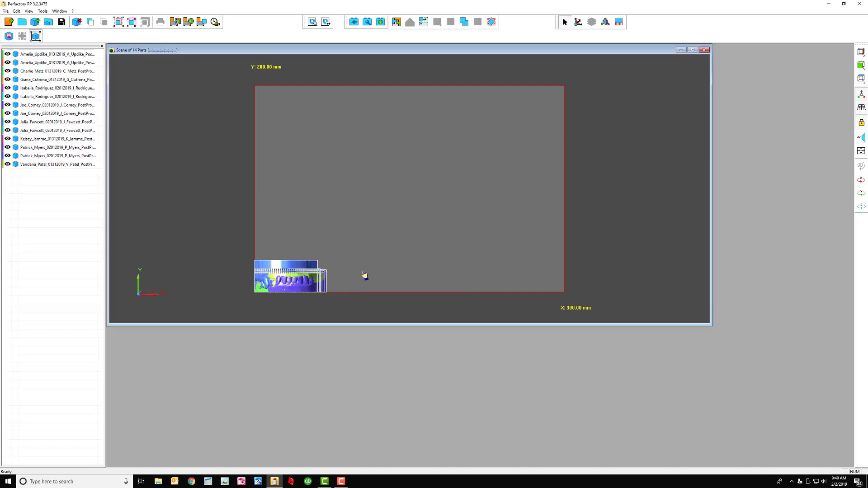
Step: Realign all loaded models to the XY plane, using the flat latticed underside of an upright model as the reference face
{"action": "left_click_drag", "start_coordinate": [373, 275], "coordinate": [309, 249]}
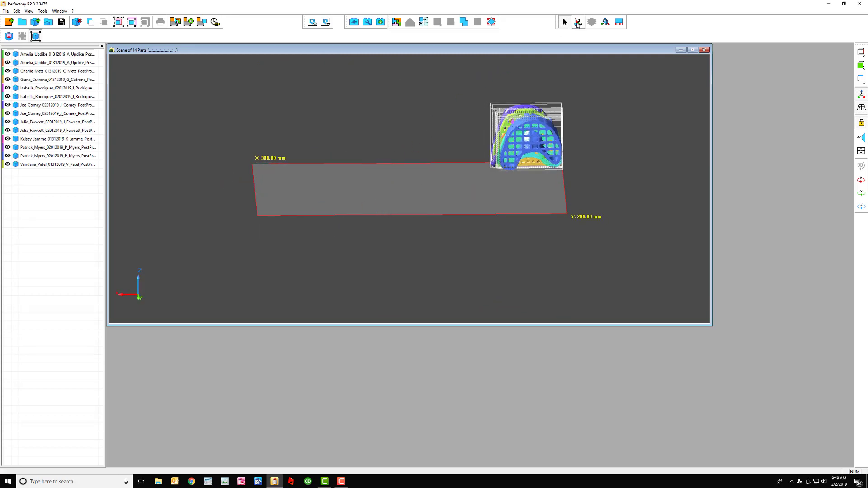
{"action": "left_click", "coordinate": [578, 23]}
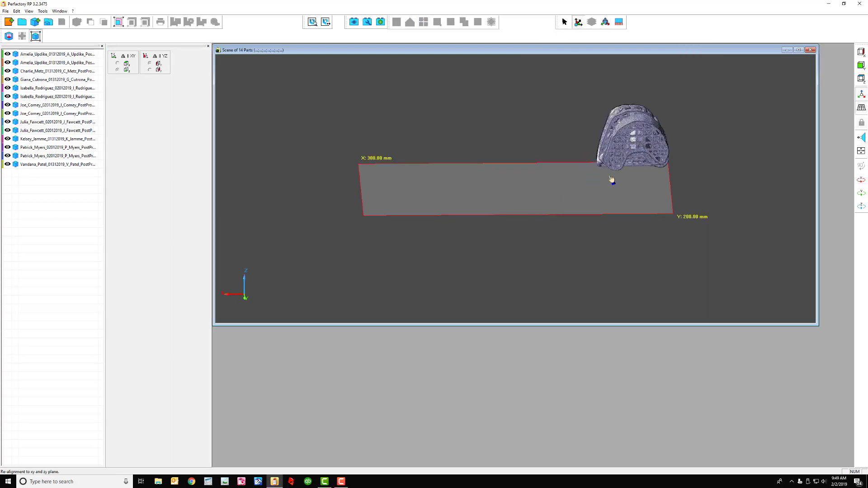
{"action": "scroll", "coordinate": [611, 180], "scroll_direction": "up", "scroll_amount": 3}
{"action": "scroll", "coordinate": [611, 180], "scroll_direction": "up", "scroll_amount": 1}
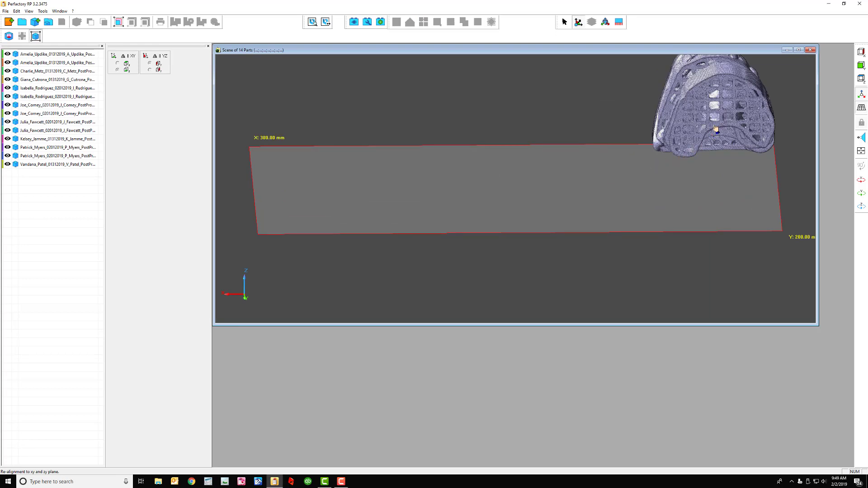
{"action": "key", "text": "ctrl+a"}
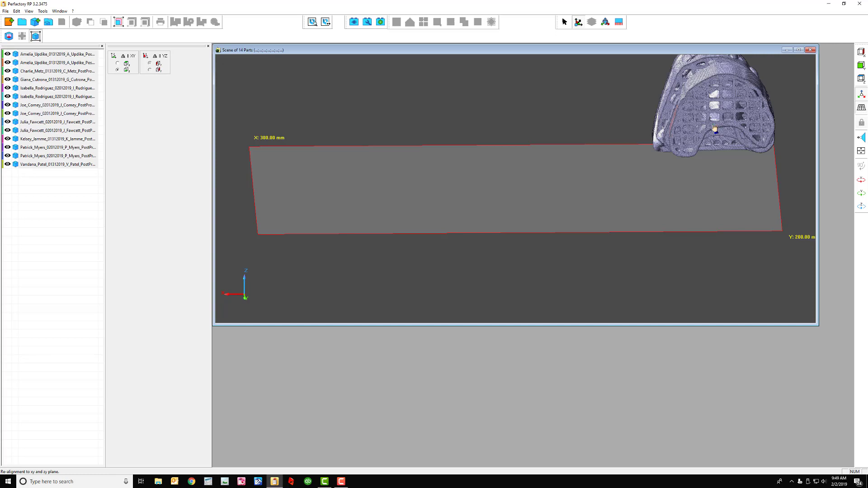
{"action": "left_click", "coordinate": [714, 130]}
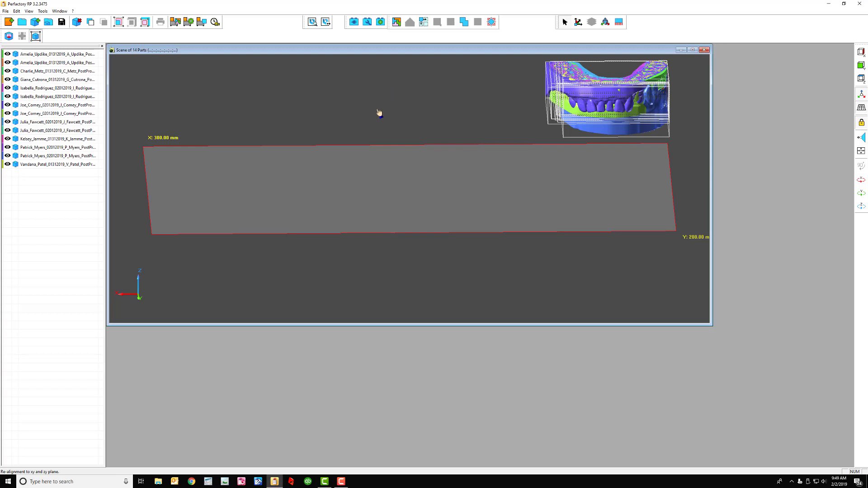
Step: Run automatic part placement by part contours with 2 mm spacing, leveling and centered placement, declining to generate multiple jobs
{"action": "left_click", "coordinate": [397, 23]}
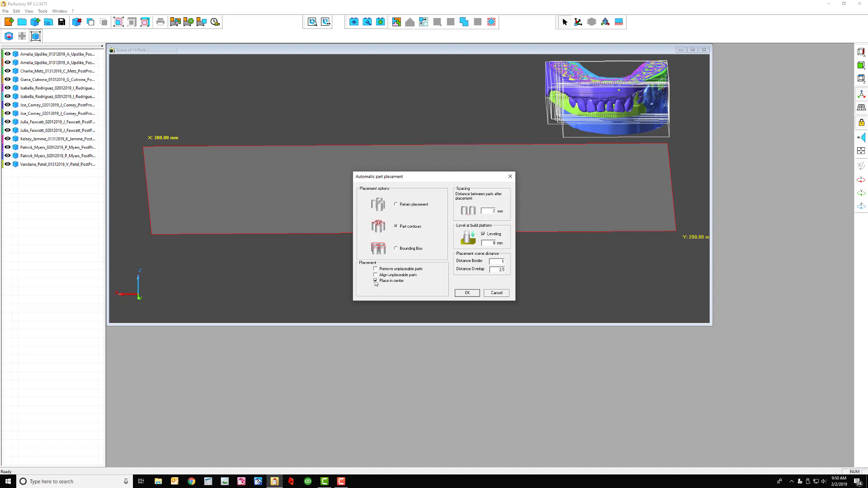
{"action": "left_click", "coordinate": [468, 293]}
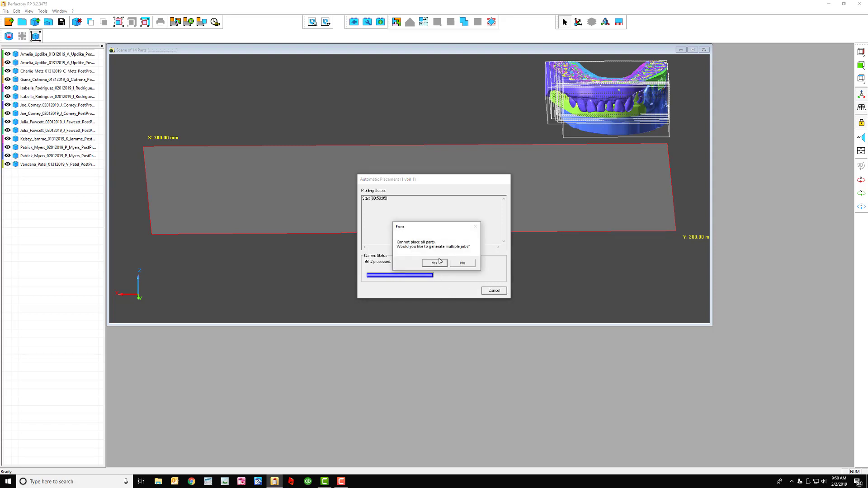
{"action": "left_click", "coordinate": [463, 264]}
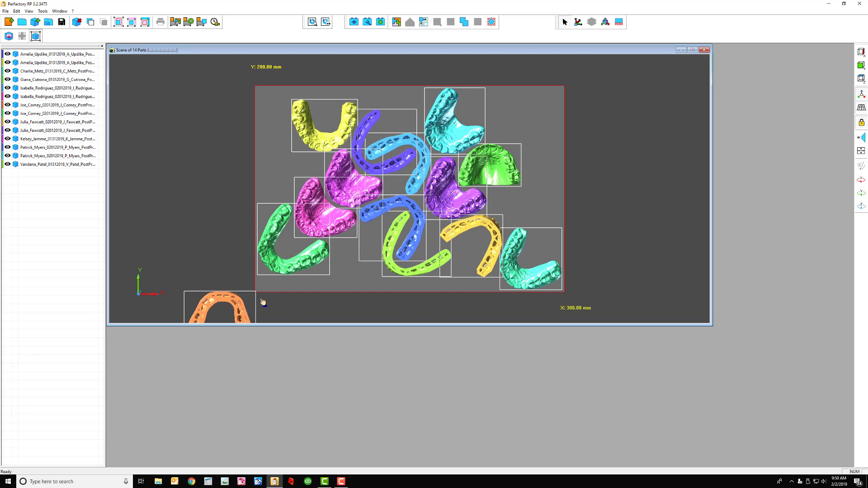
Step: Select the six upside-down arches and realign them to the XY plane so their latticed undersides face the platform
{"action": "left_click", "coordinate": [350, 285]}
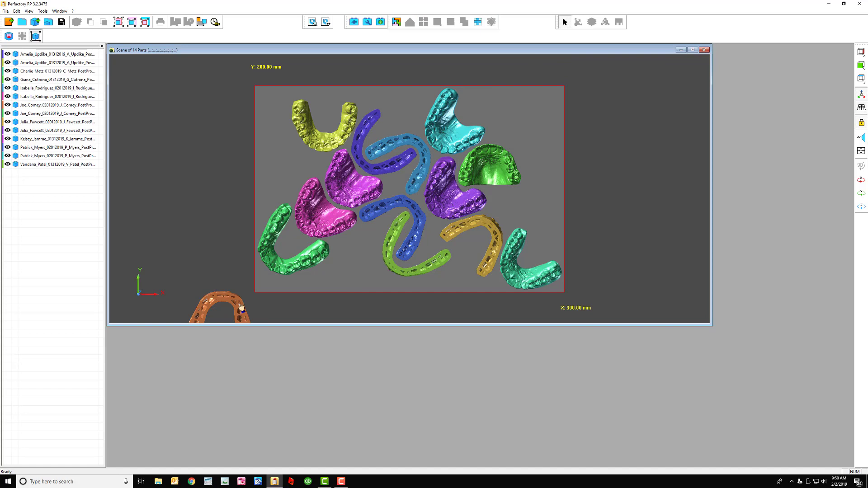
{"action": "left_click", "coordinate": [241, 308]}
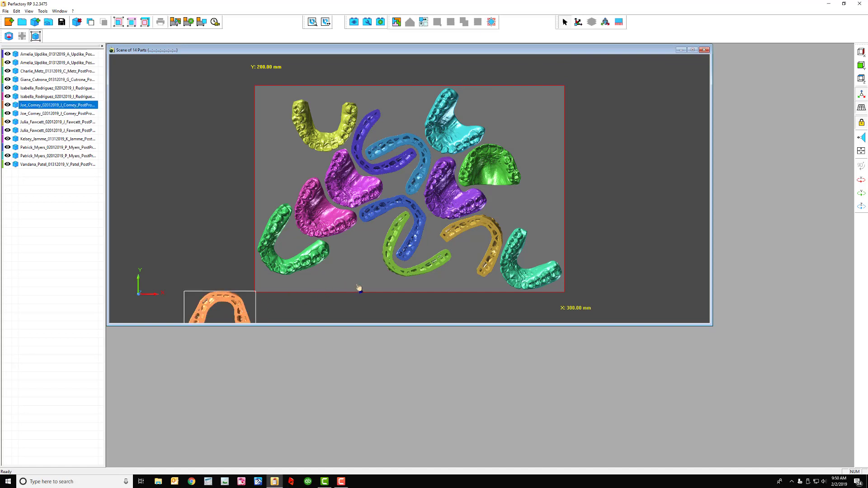
{"action": "left_click", "coordinate": [405, 277], "text": "ctrl"}
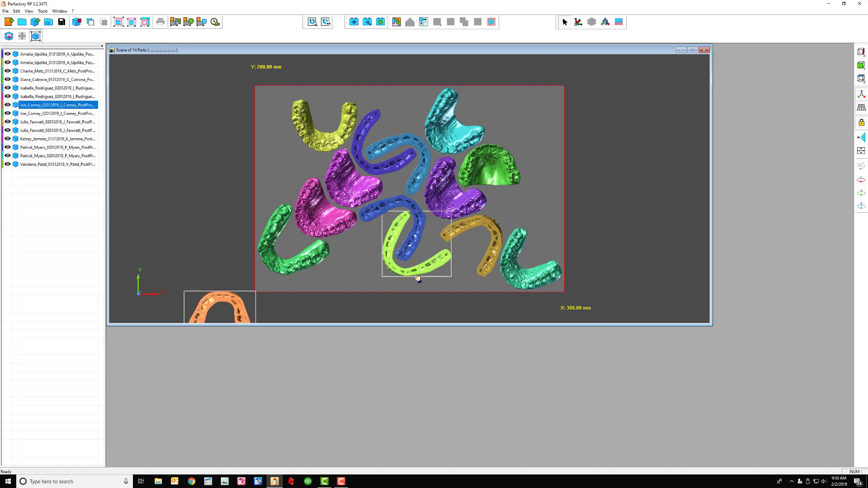
{"action": "left_click", "coordinate": [494, 243], "text": "ctrl"}
{"action": "left_click", "coordinate": [400, 206], "text": "ctrl"}
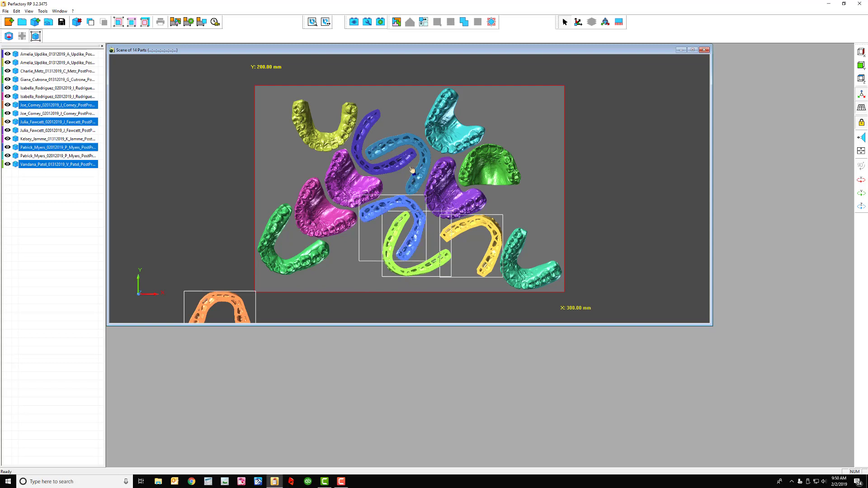
{"action": "left_click", "coordinate": [426, 154], "text": "ctrl"}
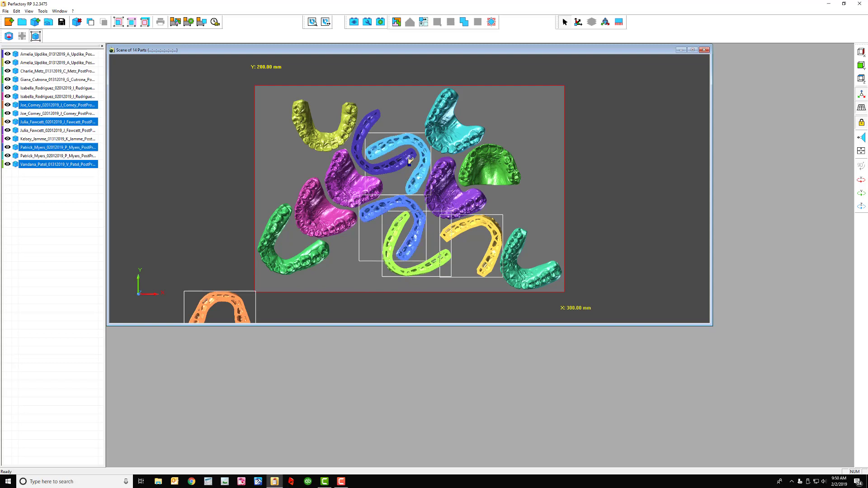
{"action": "left_click", "coordinate": [354, 150], "text": "ctrl"}
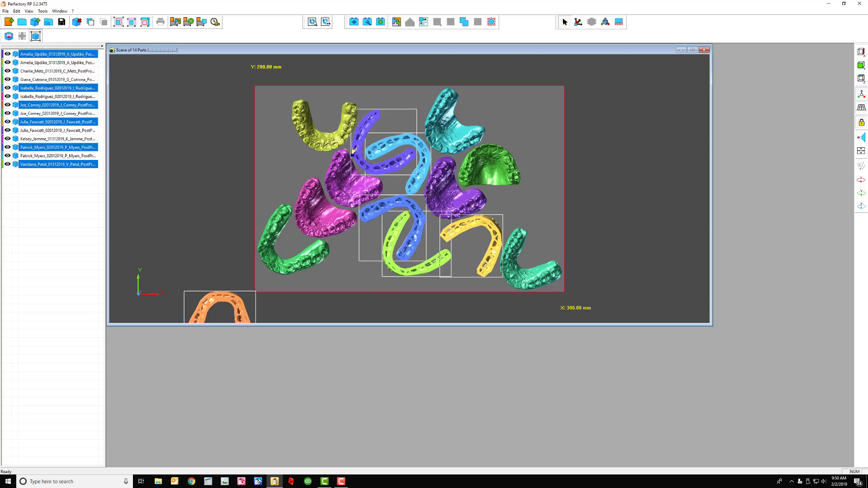
{"action": "left_click", "coordinate": [578, 23]}
{"action": "scroll", "coordinate": [502, 170], "scroll_direction": "up", "scroll_amount": 3}
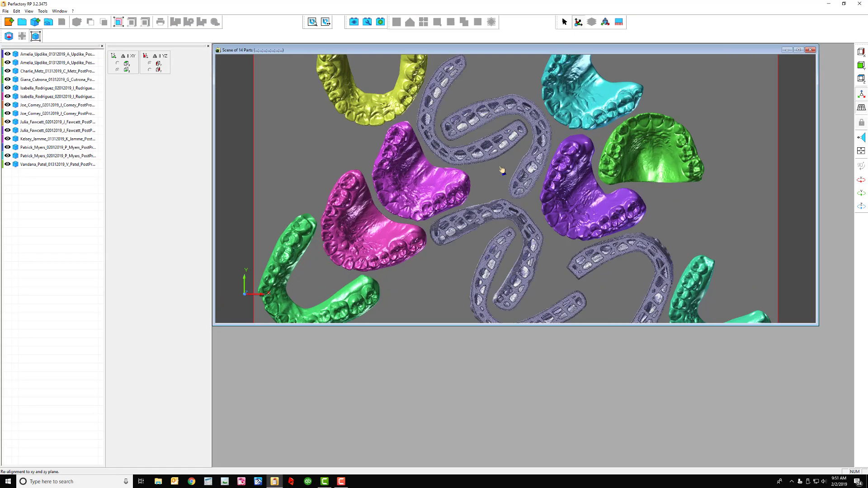
{"action": "scroll", "coordinate": [501, 170], "scroll_direction": "up", "scroll_amount": 5}
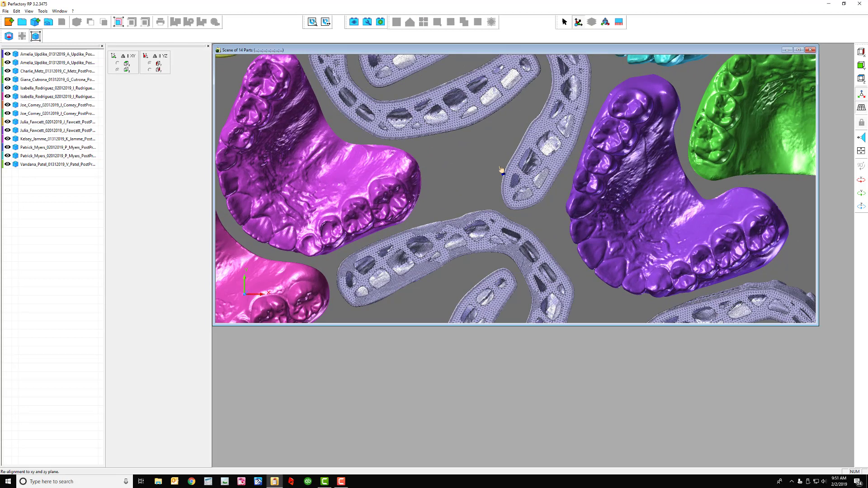
{"action": "scroll", "coordinate": [502, 171], "scroll_direction": "up", "scroll_amount": 1}
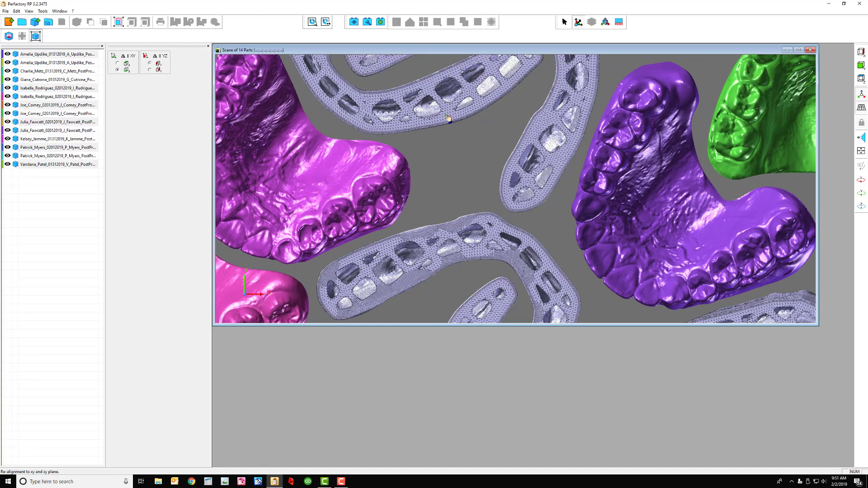
{"action": "left_click", "coordinate": [446, 117]}
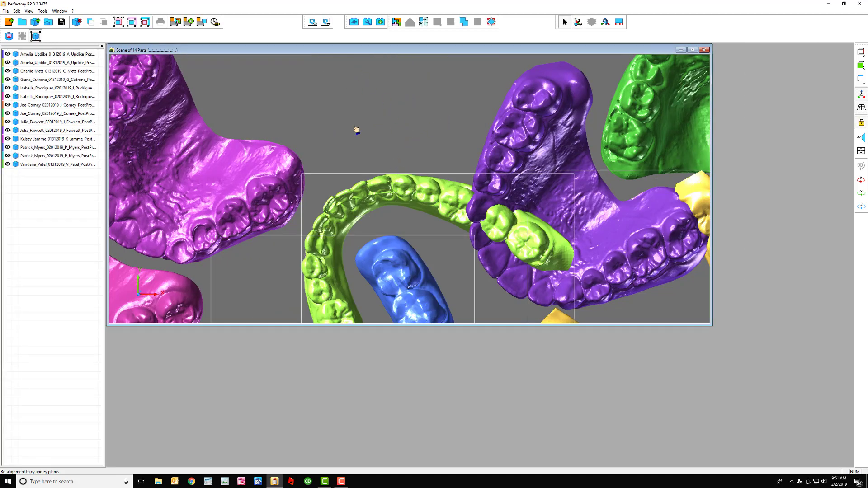
Step: Rerun automatic part placement on all models by part contours with 2 mm spacing, leveling and placement in center
{"action": "left_click_drag", "start_coordinate": [35, 198], "coordinate": [59, 63]}
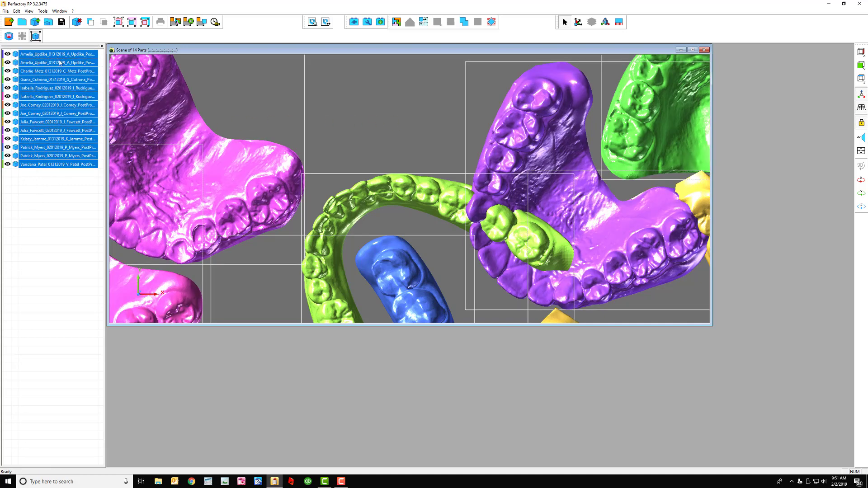
{"action": "left_click", "coordinate": [396, 22]}
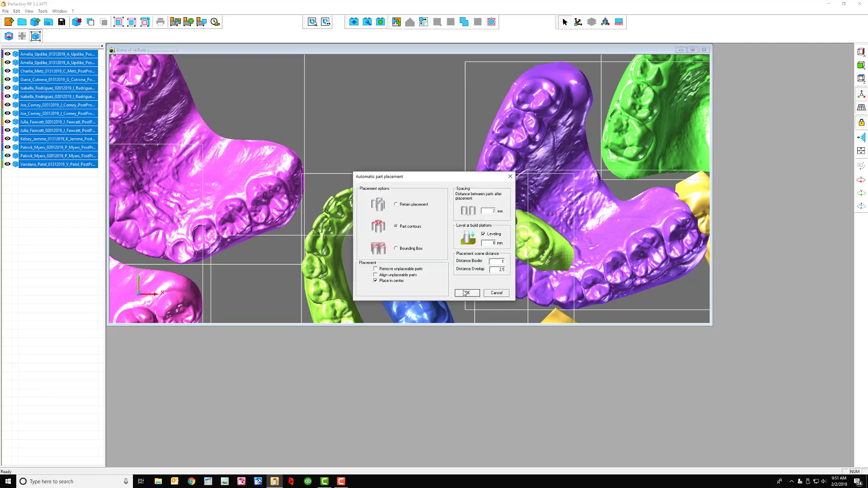
{"action": "left_click", "coordinate": [467, 293]}
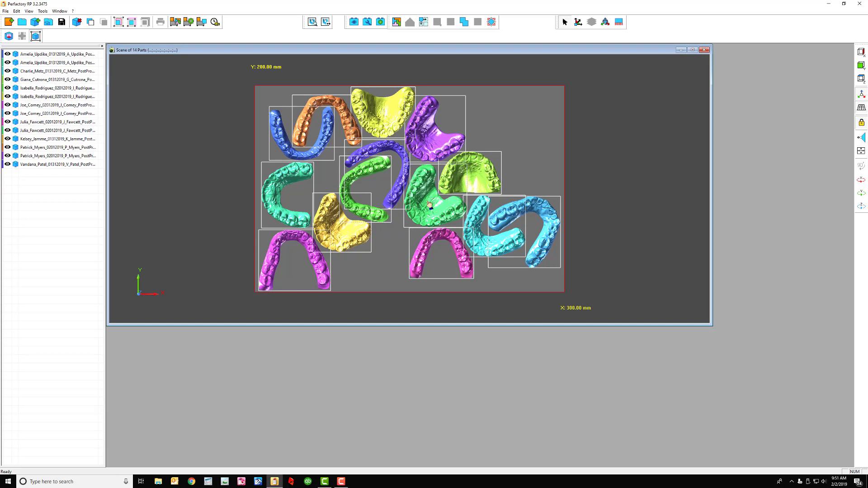
{"action": "left_click", "coordinate": [605, 22]}
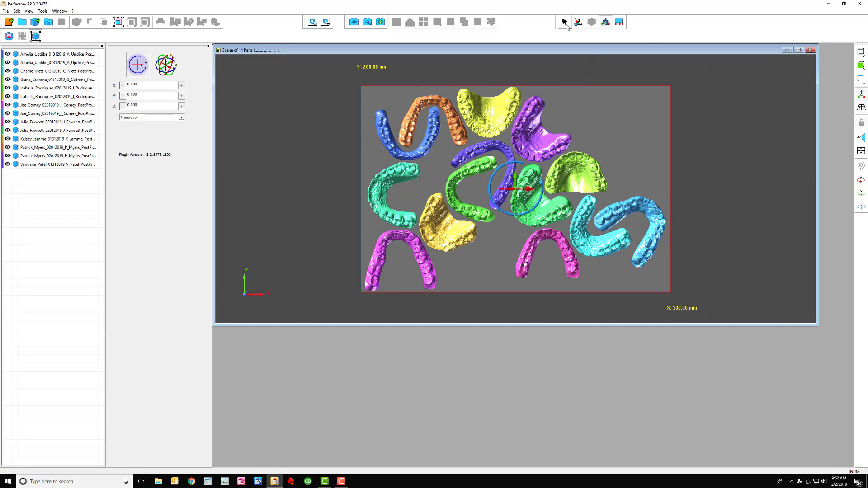
{"action": "left_click", "coordinate": [565, 23]}
{"action": "left_click", "coordinate": [538, 148]}
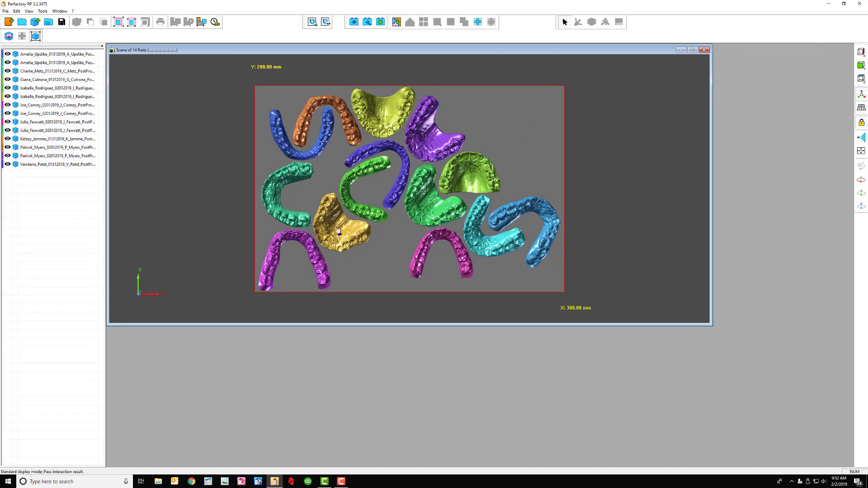
Step: Move the magenta arch from the platform's lower-left corner to the free area at its upper right and rotate it clockwise
{"action": "left_click", "coordinate": [316, 259]}
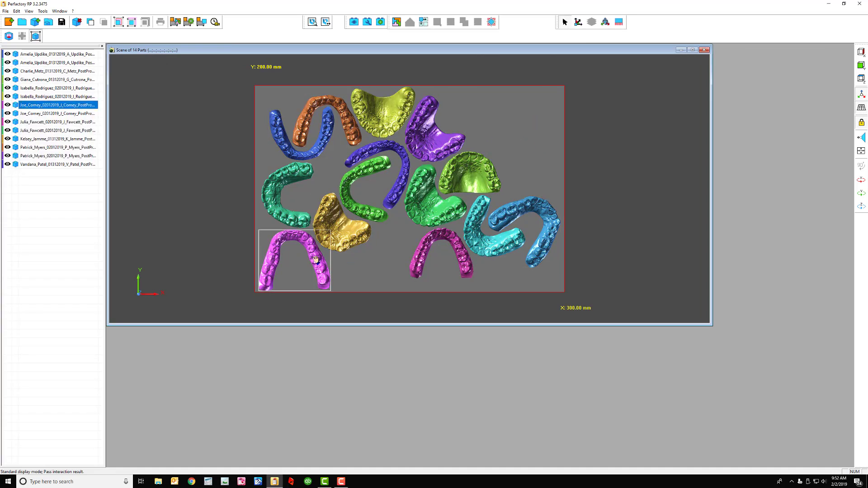
{"action": "left_click", "coordinate": [605, 25]}
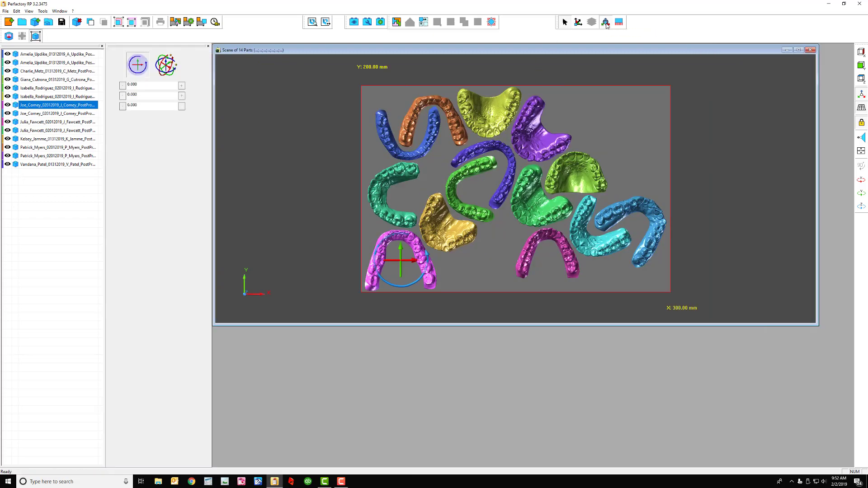
{"action": "left_click_drag", "start_coordinate": [412, 271], "coordinate": [632, 149]}
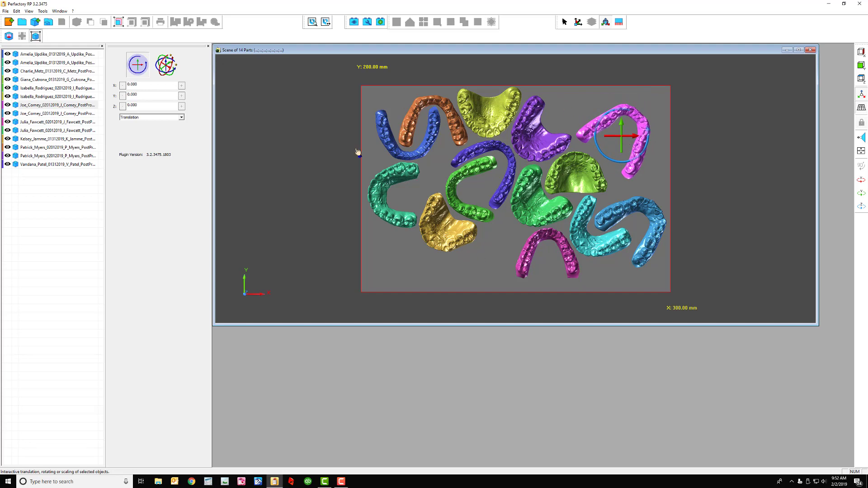
{"action": "left_click", "coordinate": [563, 23]}
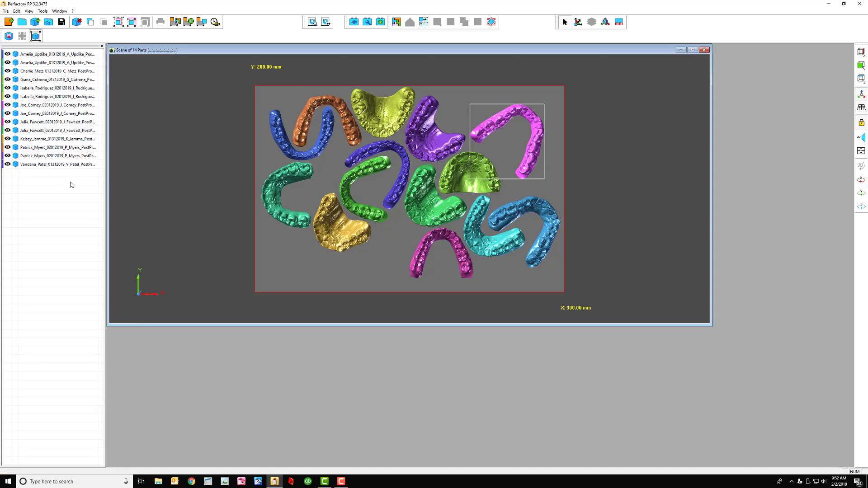
Step: Select all models and generate the print job without supports, saving it to the Prefactory Plates folder on the desktop
{"action": "left_click_drag", "start_coordinate": [63, 180], "coordinate": [68, 52]}
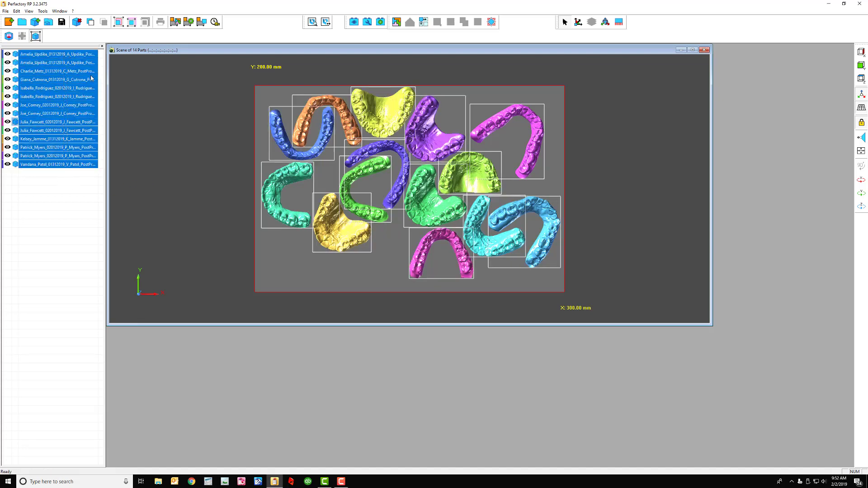
{"action": "left_click", "coordinate": [188, 23]}
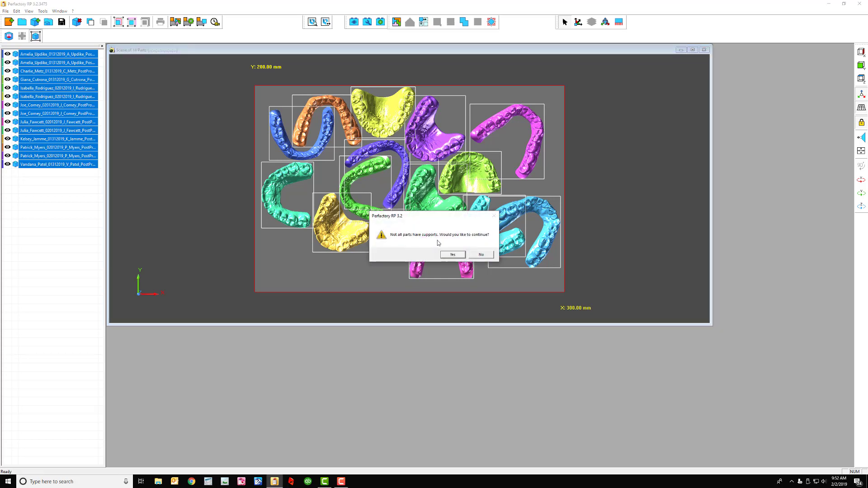
{"action": "left_click", "coordinate": [453, 255]}
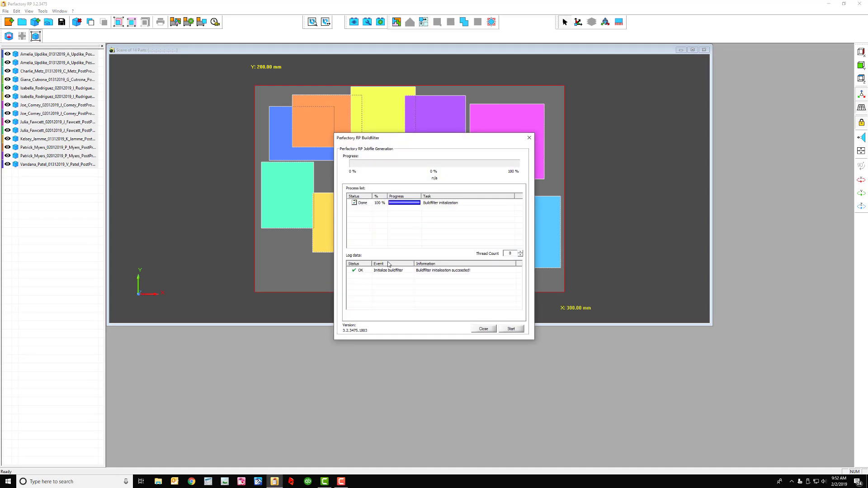
{"action": "left_click", "coordinate": [511, 329]}
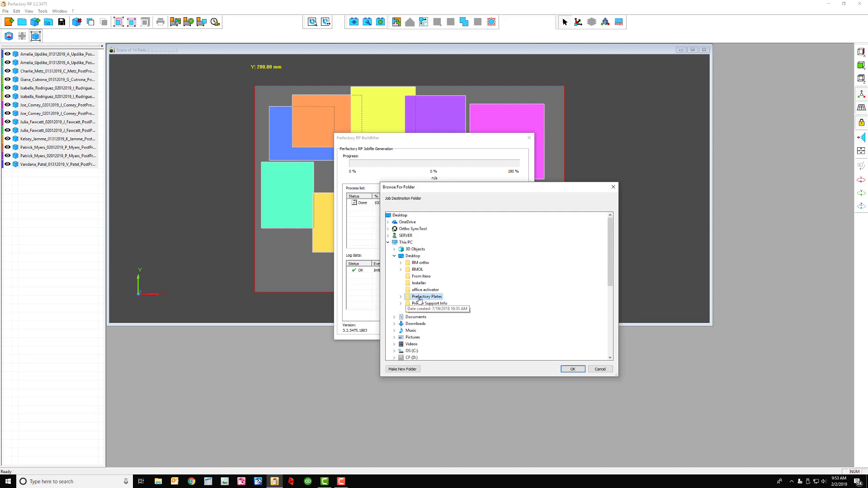
{"action": "left_click", "coordinate": [572, 369]}
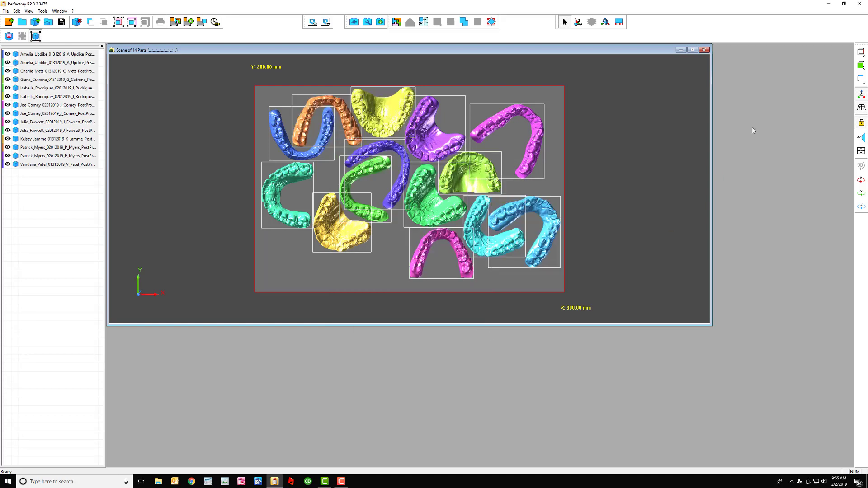
Step: In the Prefactory Plates desktop folder, rename the newly generated 2/2/2019 job folder as Saturday Sample, and close the folder window
{"action": "left_click", "coordinate": [829, 4]}
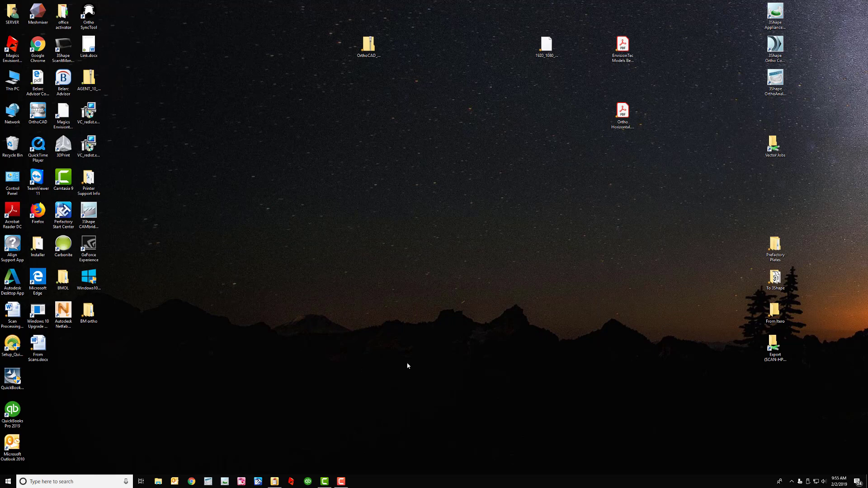
{"action": "double_click", "coordinate": [774, 246]}
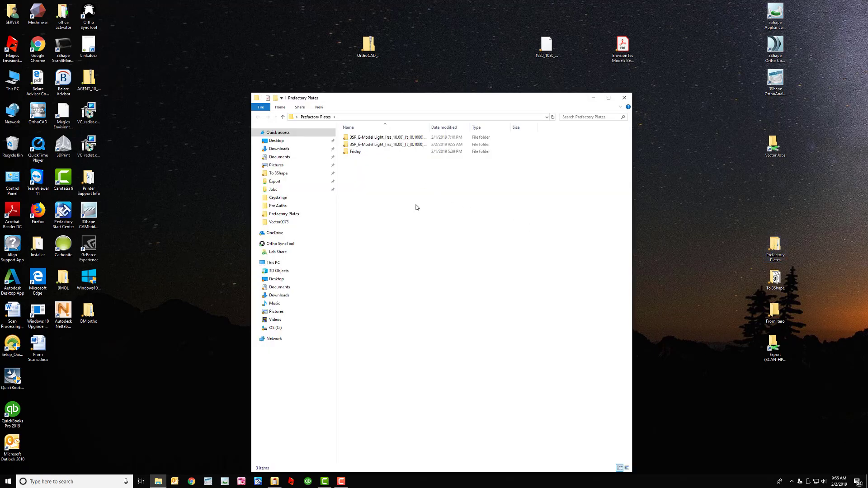
{"action": "left_click", "coordinate": [384, 146]}
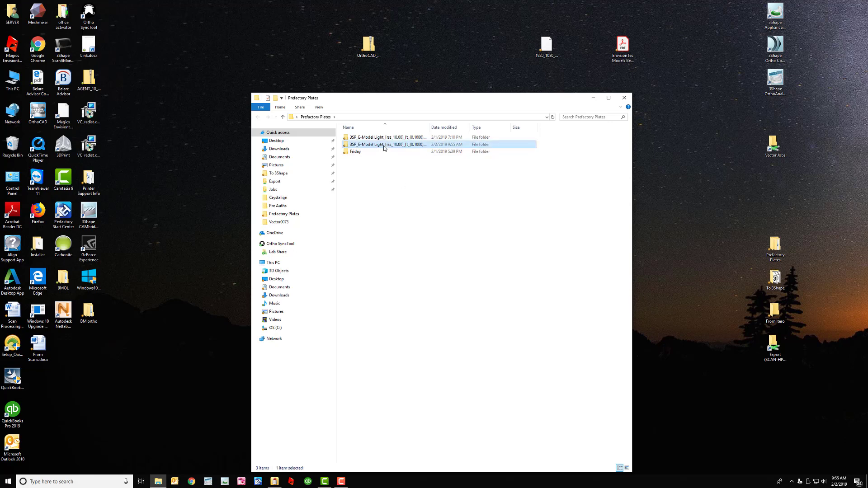
{"action": "left_click", "coordinate": [384, 146]}
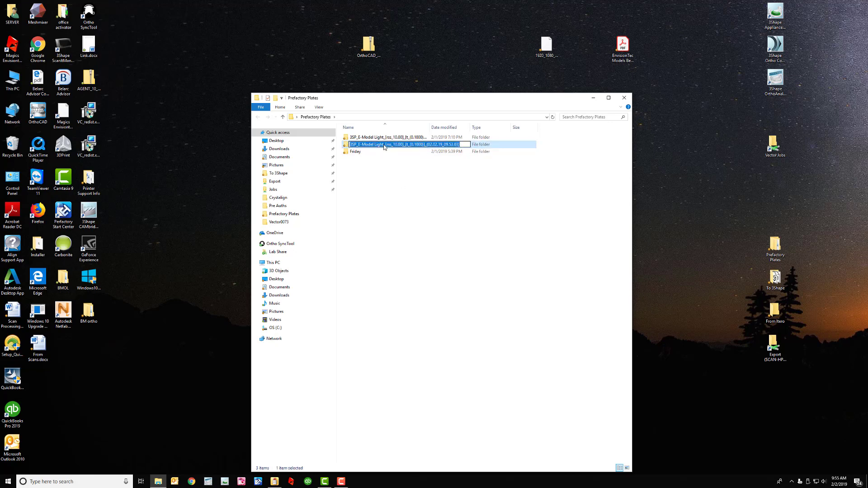
{"action": "type", "text": "Saturday"}
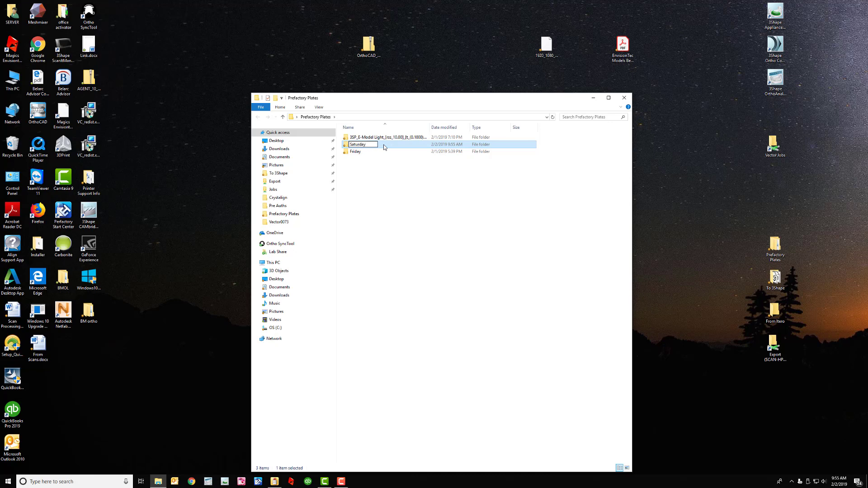
{"action": "type", "text": " Sample"}
{"action": "key", "text": "Return"}
{"action": "left_click", "coordinate": [623, 98]}
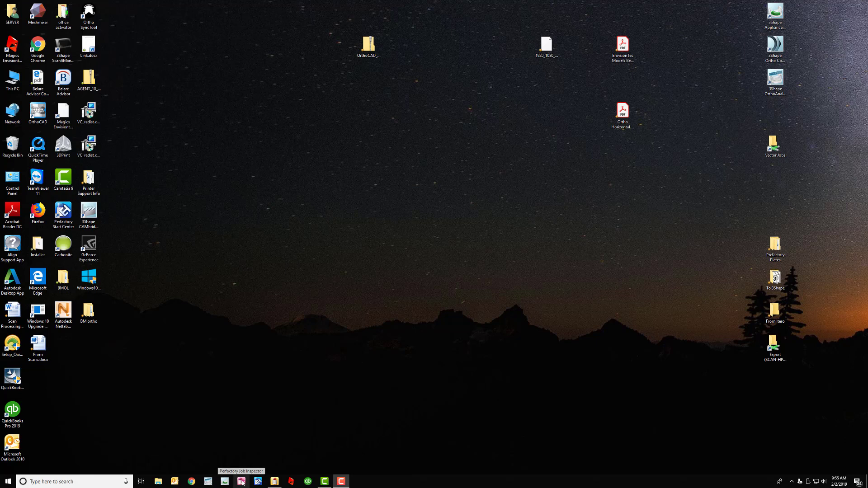
Step: Switch to Perfactory Job Inspector, maximize it and open JobDescription.dat from the Saturday Sample folder in Prefactory Plates
{"action": "left_click", "coordinate": [241, 481]}
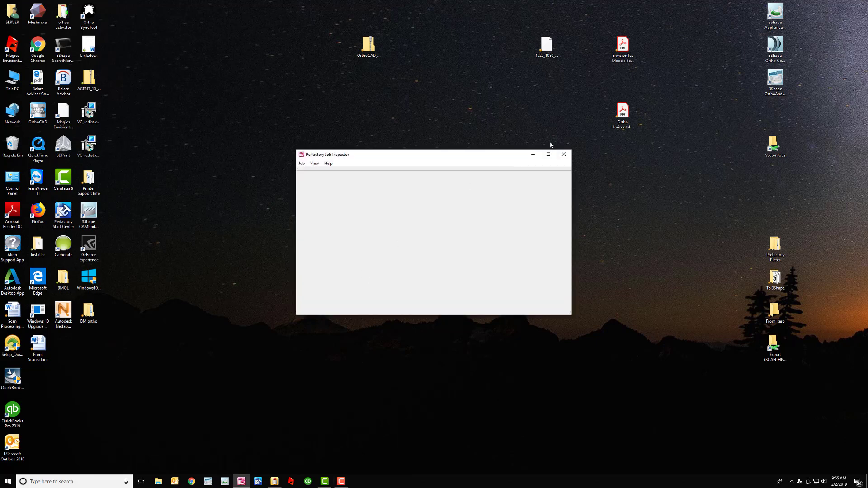
{"action": "left_click", "coordinate": [548, 155]}
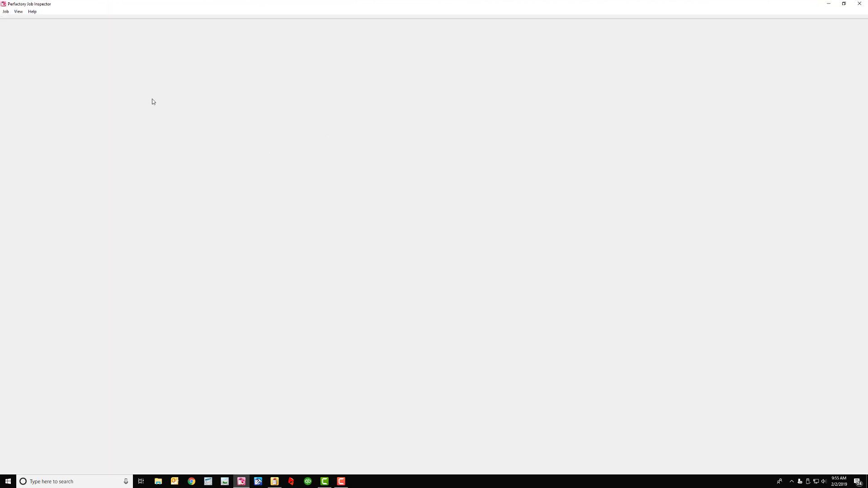
{"action": "left_click", "coordinate": [6, 12]}
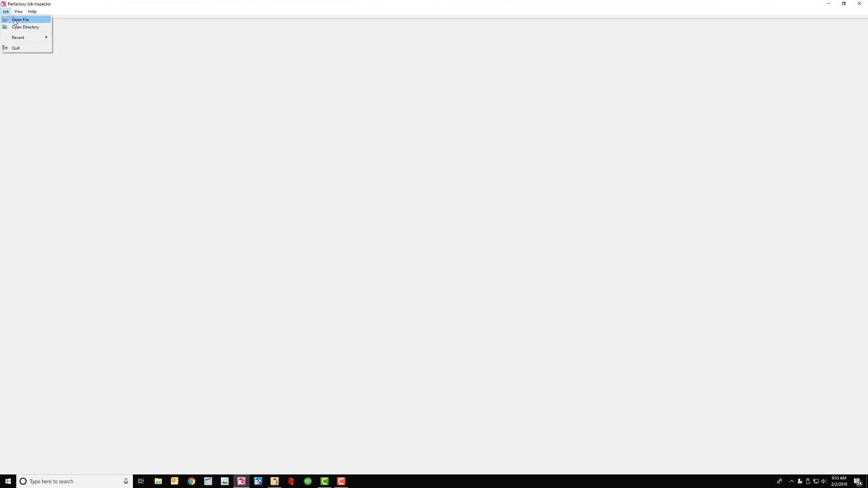
{"action": "left_click", "coordinate": [16, 20]}
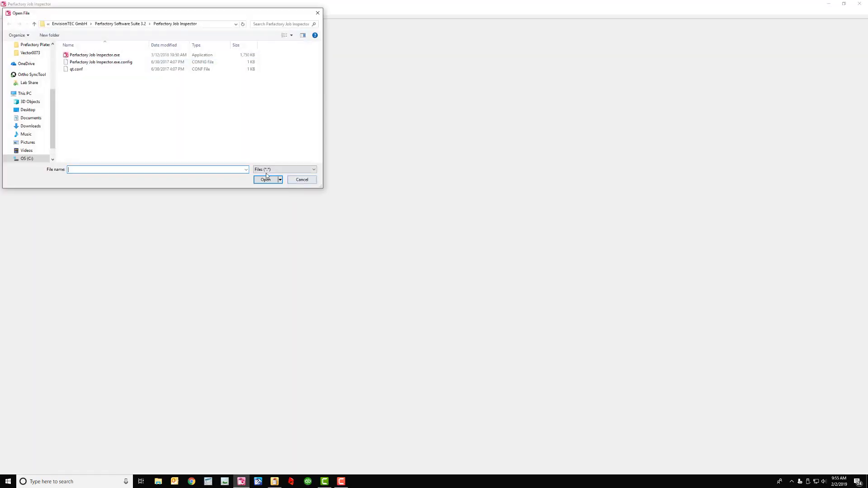
{"action": "left_click", "coordinate": [33, 44]}
{"action": "left_click", "coordinate": [93, 70]}
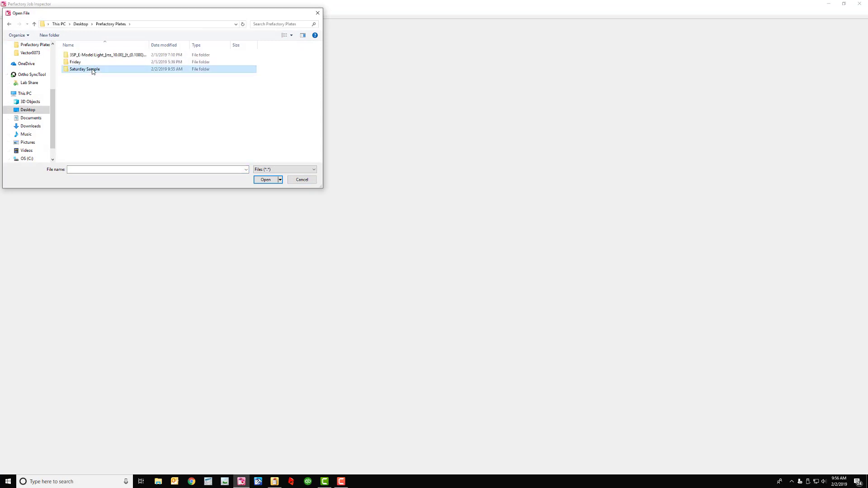
{"action": "double_click", "coordinate": [93, 71]}
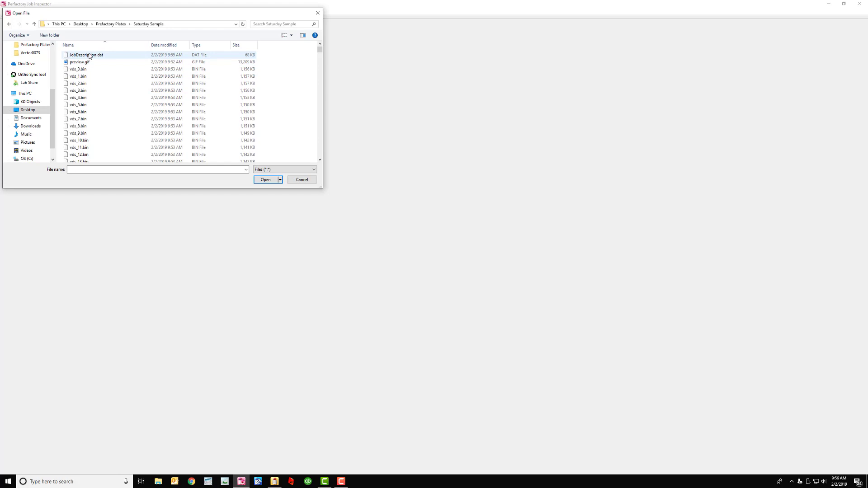
{"action": "double_click", "coordinate": [89, 55]}
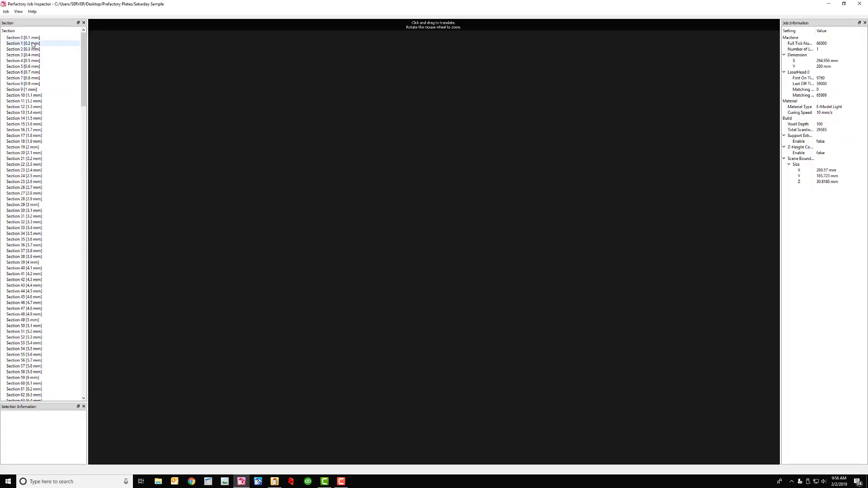
Step: Inspect the slice layout of Section 1 at 0.2 mm, and close Perfactory Job Inspector
{"action": "left_click", "coordinate": [33, 44]}
{"action": "scroll", "coordinate": [395, 208], "scroll_direction": "down", "scroll_amount": 5}
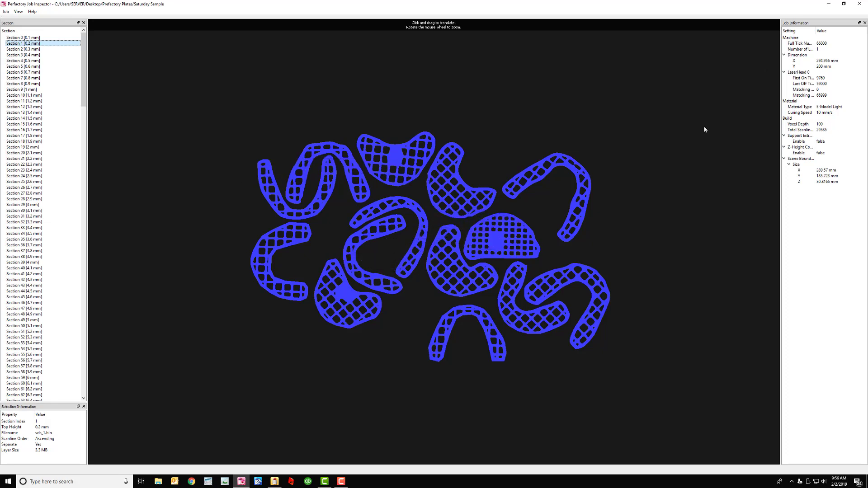
{"action": "left_click", "coordinate": [859, 5]}
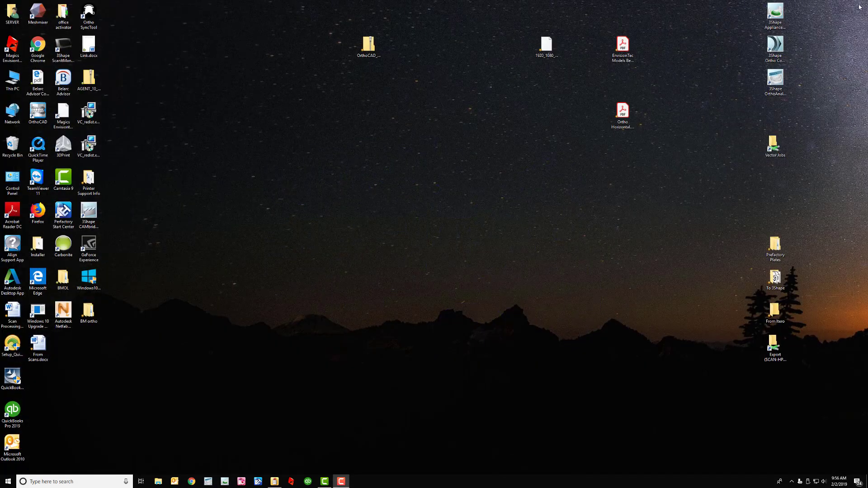
Step: Copy the Saturday Sample folder from Prefactory Plates into the Vector Jobs folder on the desktop, and close the folder window
{"action": "double_click", "coordinate": [774, 246]}
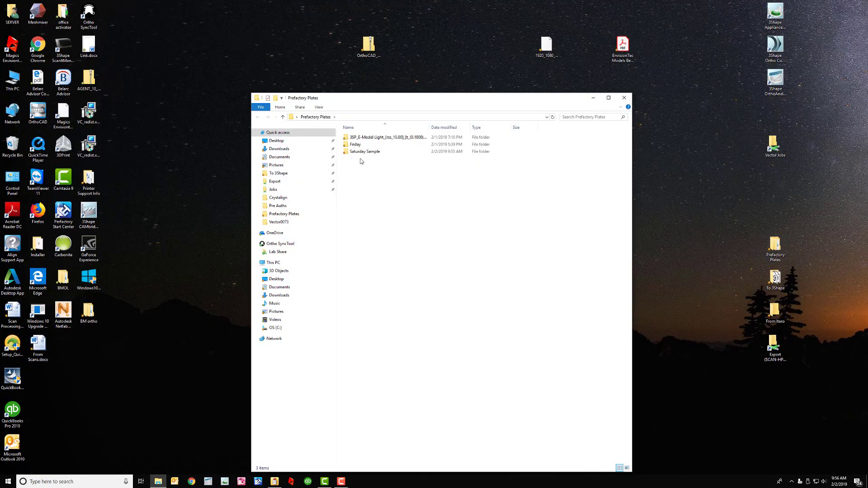
{"action": "left_click_drag", "start_coordinate": [355, 154], "coordinate": [773, 146]}
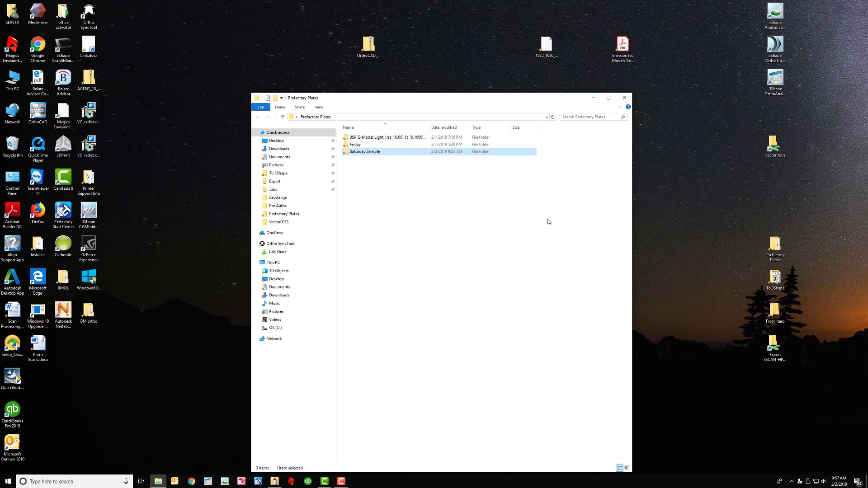
{"action": "left_click", "coordinate": [623, 98]}
{"action": "left_click", "coordinate": [624, 99]}
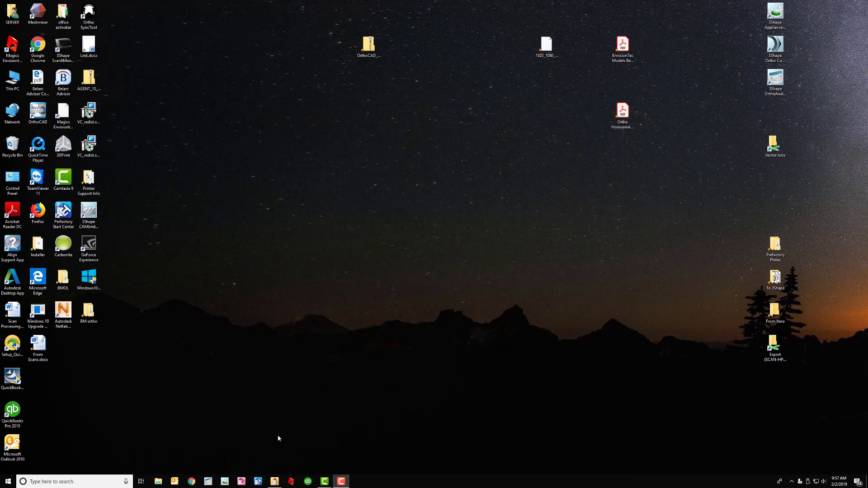
Step: Switch back to Perfactory RP, select the magenta arch and examine the models from the side and from below
{"action": "left_click", "coordinate": [275, 482]}
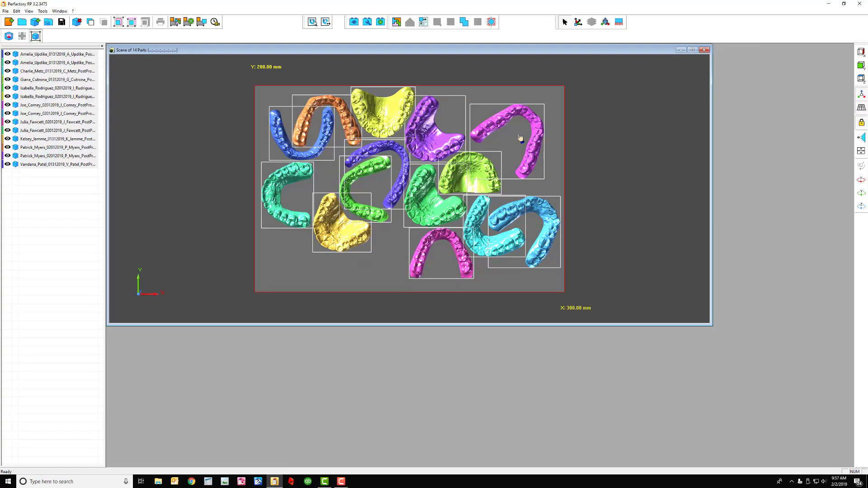
{"action": "left_click", "coordinate": [534, 126]}
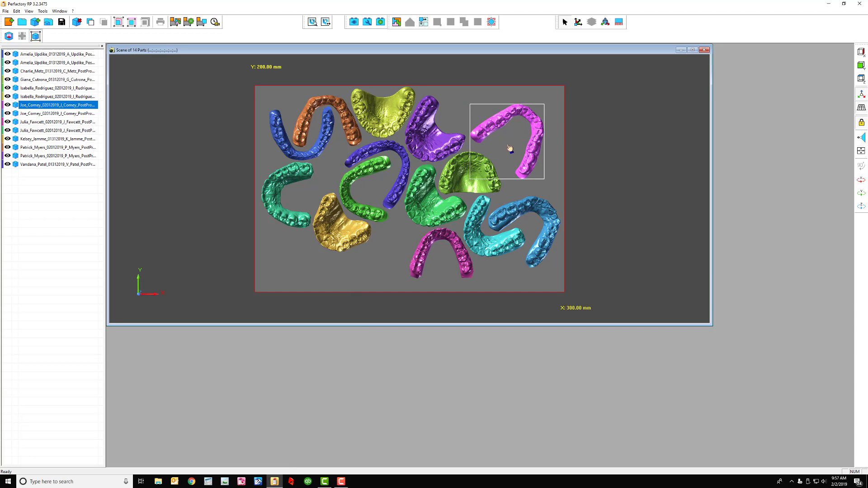
{"action": "middle_click_drag", "start_coordinate": [550, 193], "coordinate": [515, 161]}
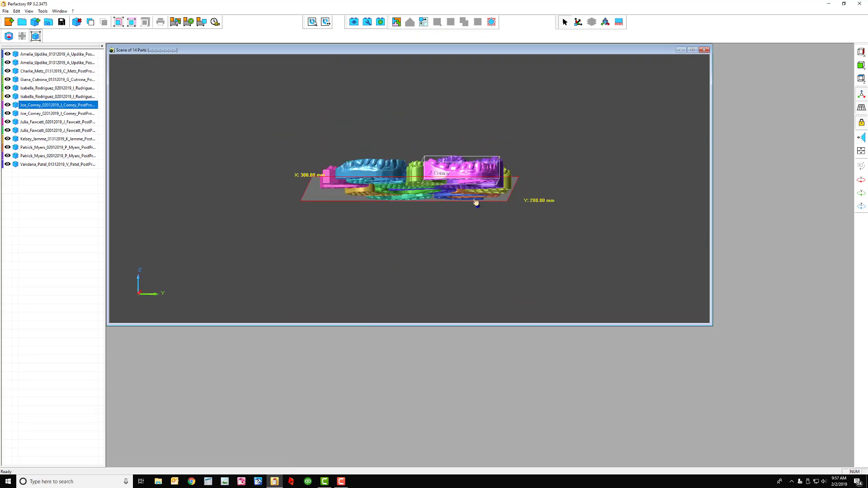
{"action": "middle_click_drag", "start_coordinate": [476, 202], "coordinate": [476, 174]}
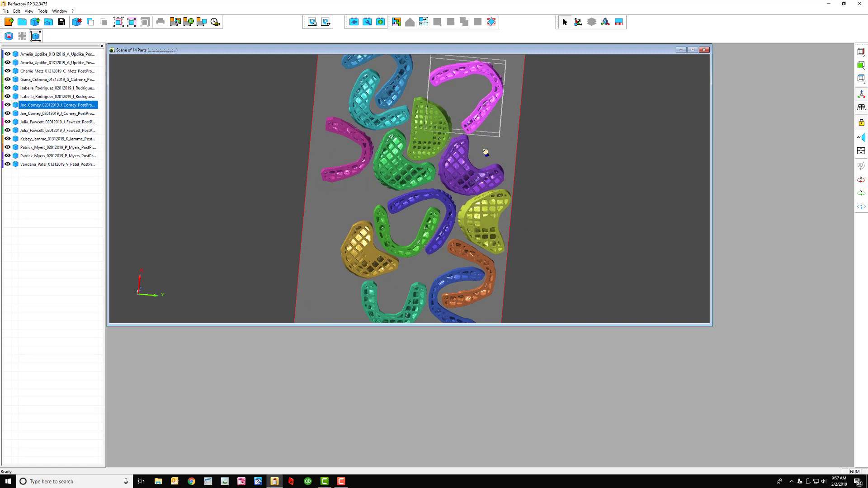
{"action": "middle_click_drag", "start_coordinate": [484, 152], "coordinate": [440, 141]}
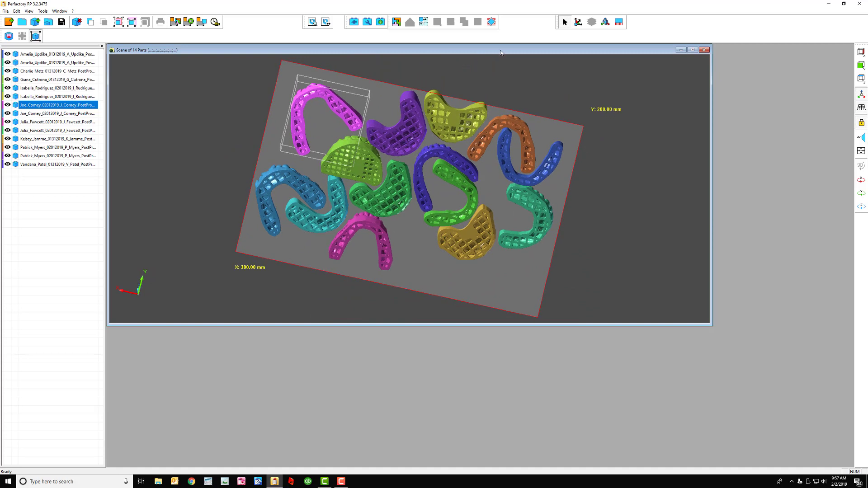
Step: Use Re-alignment on the magenta arch to lay its latticed underside on the XY plane
{"action": "left_click", "coordinate": [605, 22]}
{"action": "left_click", "coordinate": [579, 23]}
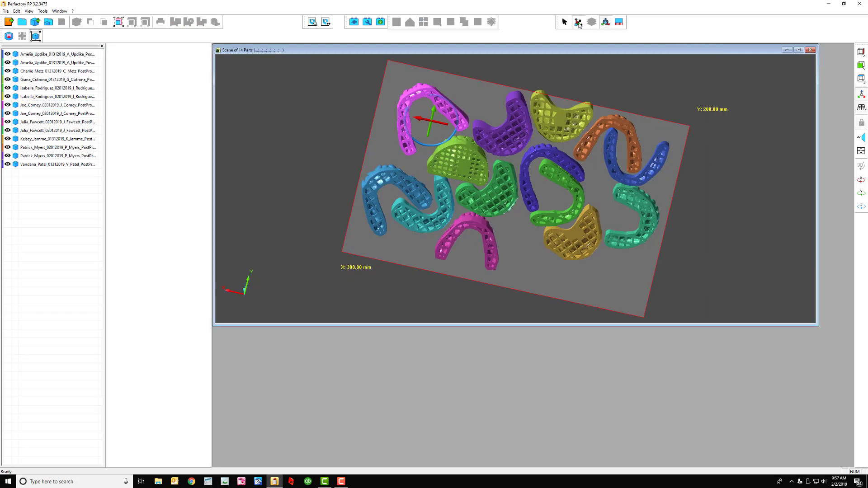
{"action": "scroll", "coordinate": [412, 125], "scroll_direction": "up", "scroll_amount": 3}
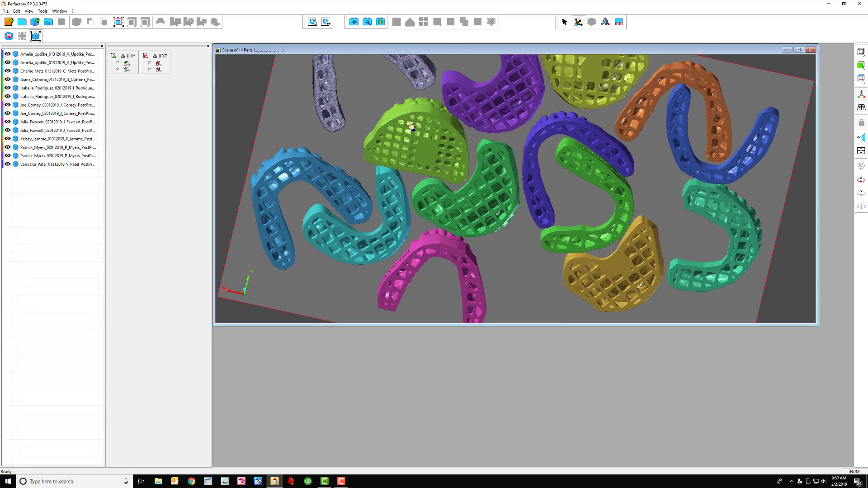
{"action": "scroll", "coordinate": [410, 126], "scroll_direction": "up", "scroll_amount": 2}
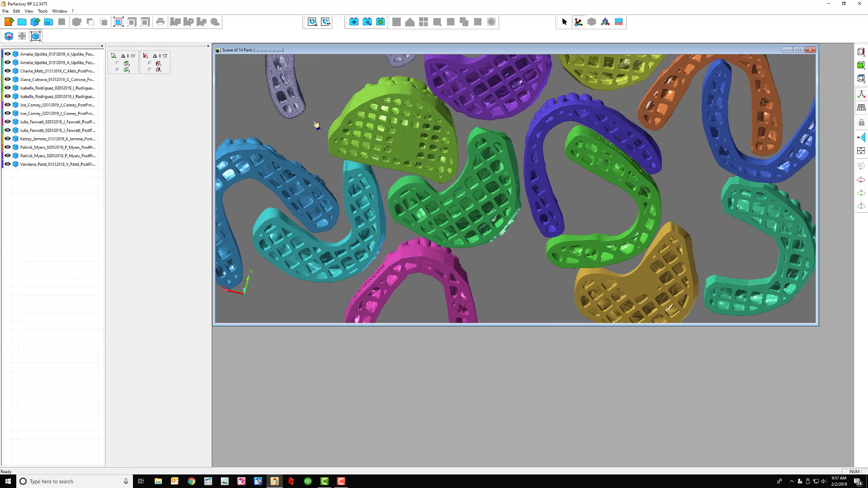
{"action": "left_click", "coordinate": [292, 71]}
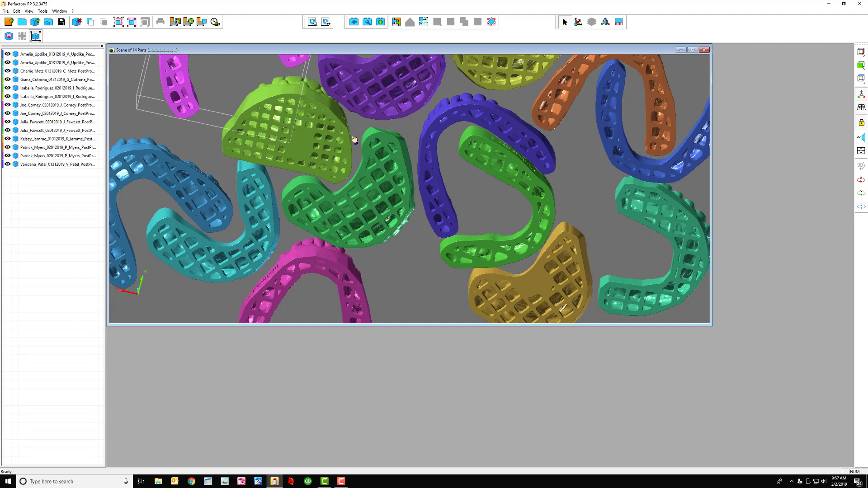
Step: Review the models from above and bring up the re-alignment and interactive translation options for the magenta arch
{"action": "middle_click_drag", "start_coordinate": [354, 141], "coordinate": [458, 93]}
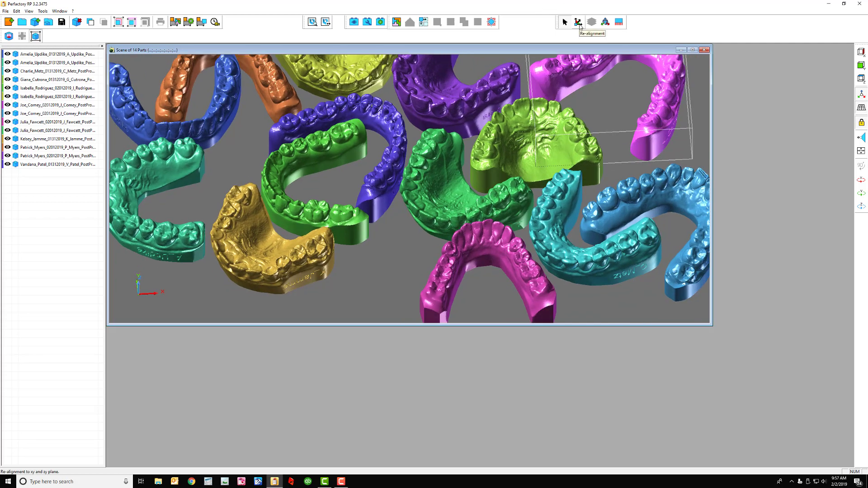
{"action": "left_click", "coordinate": [578, 23]}
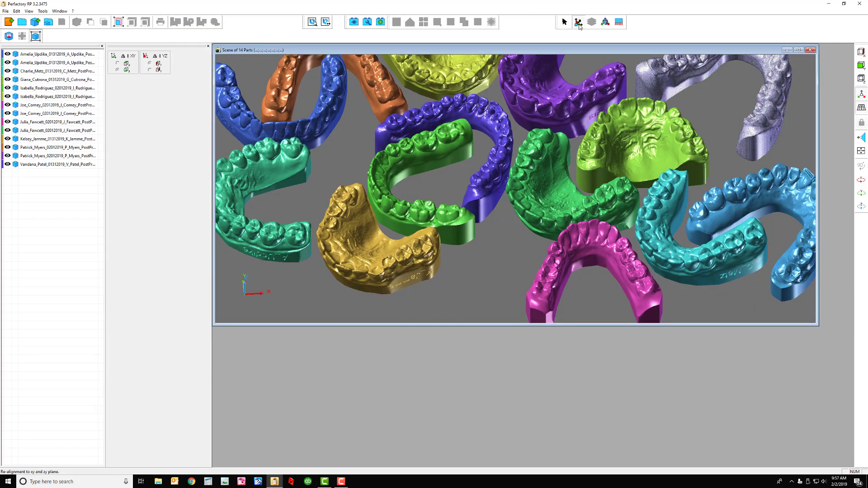
{"action": "left_click", "coordinate": [606, 23]}
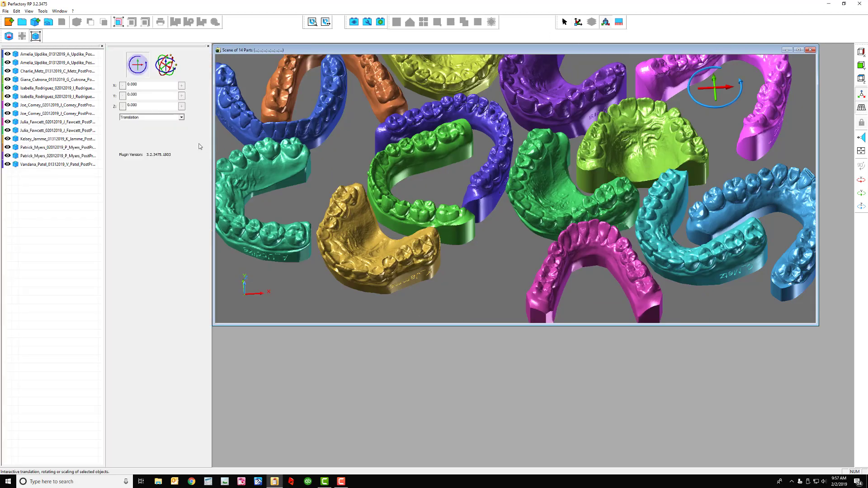
Step: Use interactive Translation to move the magenta arch by -2.000 along Z, and check its base against the build plane from the side
{"action": "left_click", "coordinate": [144, 117]}
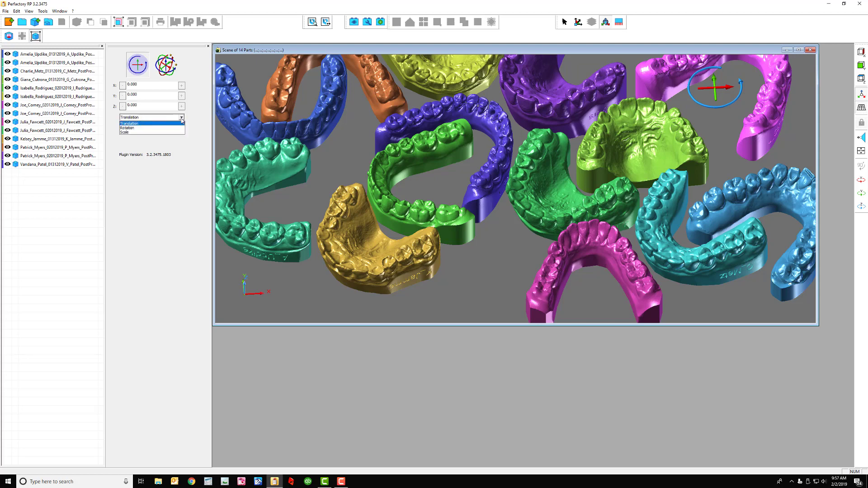
{"action": "left_click", "coordinate": [135, 112]}
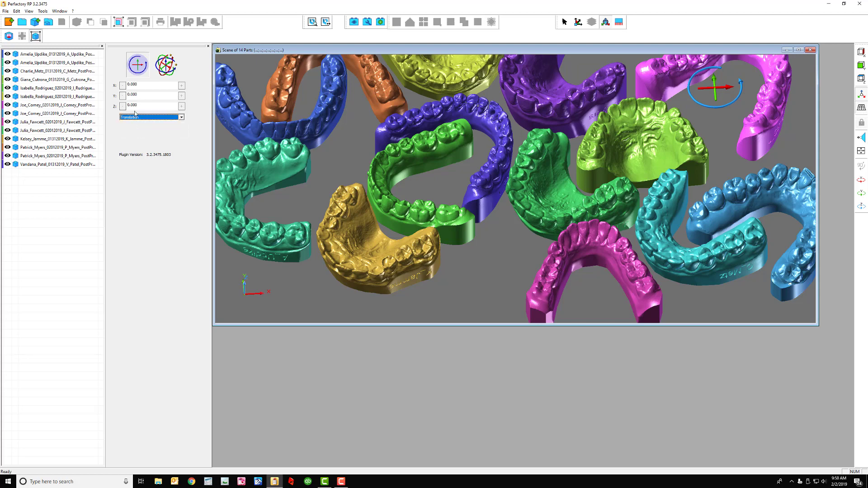
{"action": "left_click", "coordinate": [134, 104]}
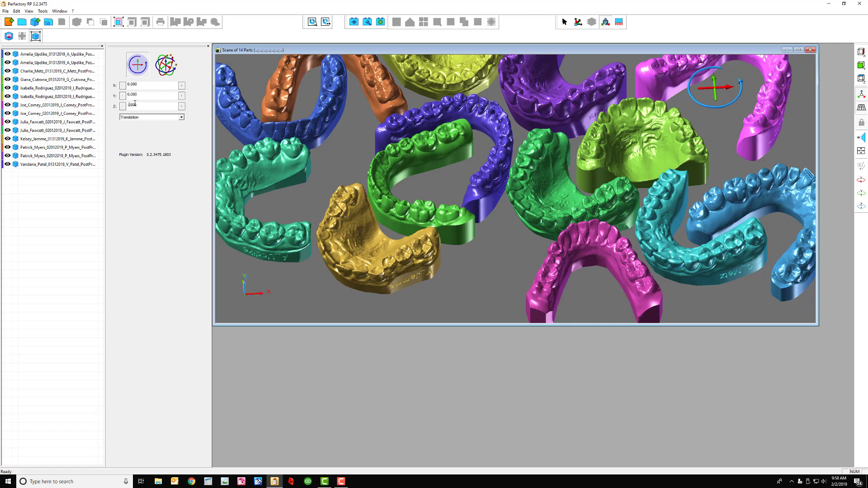
{"action": "key", "text": "Down"}
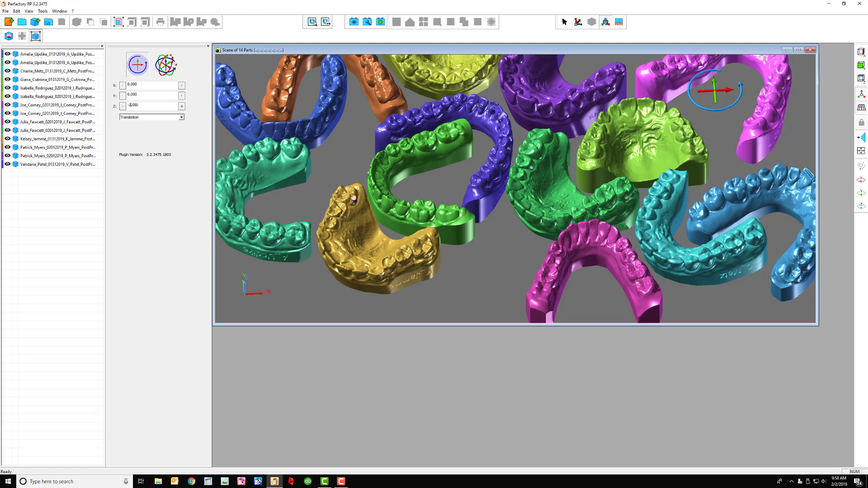
{"action": "left_click", "coordinate": [728, 176]}
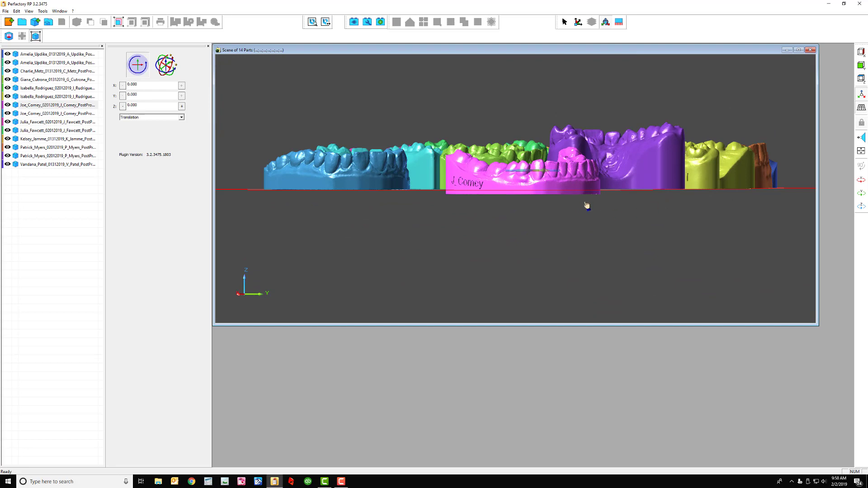
{"action": "left_click_drag", "start_coordinate": [539, 218], "coordinate": [472, 230]}
{"action": "left_click_drag", "start_coordinate": [411, 232], "coordinate": [416, 241]}
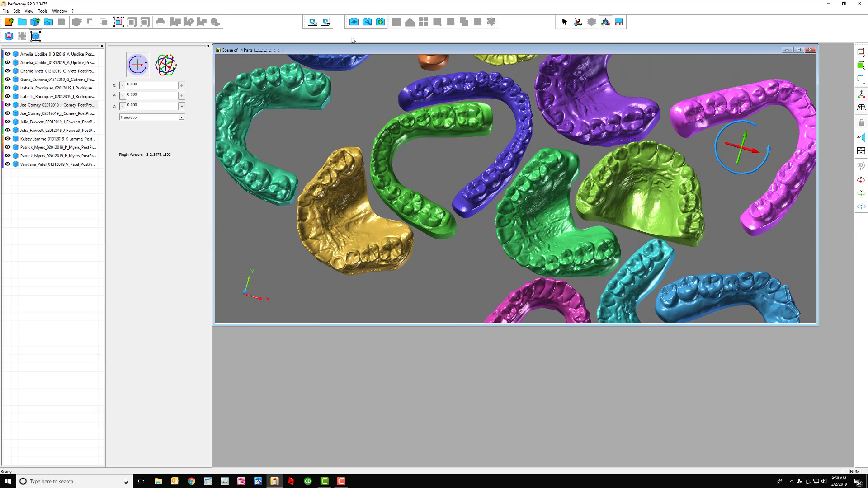